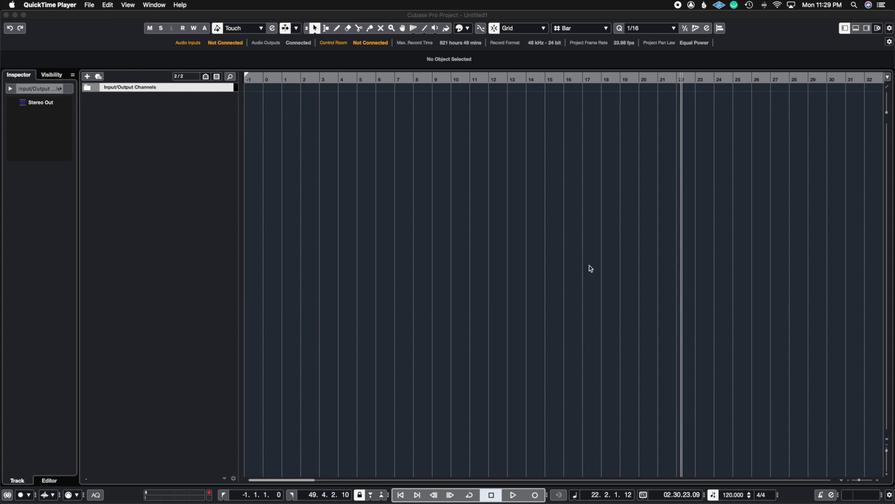
Step: Bring Cubase to the front with the empty Untitled1 project active
left_click(199, 131)
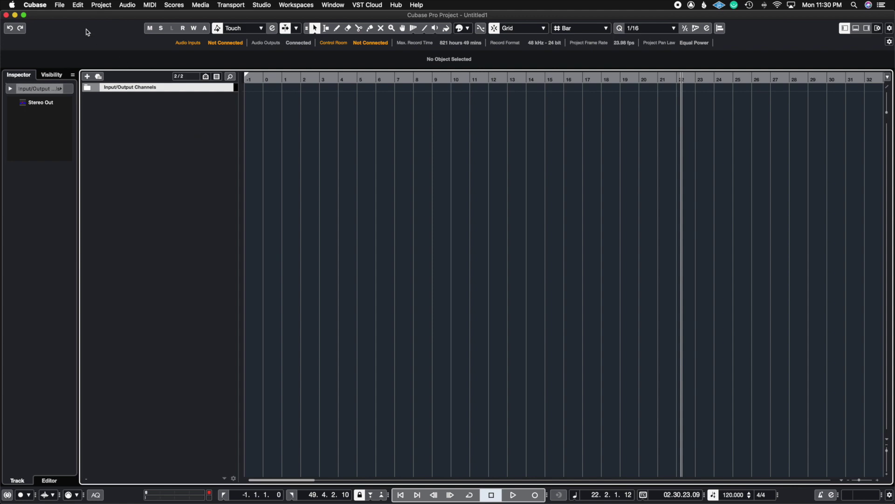
Step: Start a Tracks from Project import using Now or Never.cpr as the source
left_click(59, 5)
mouse_move(78, 5)
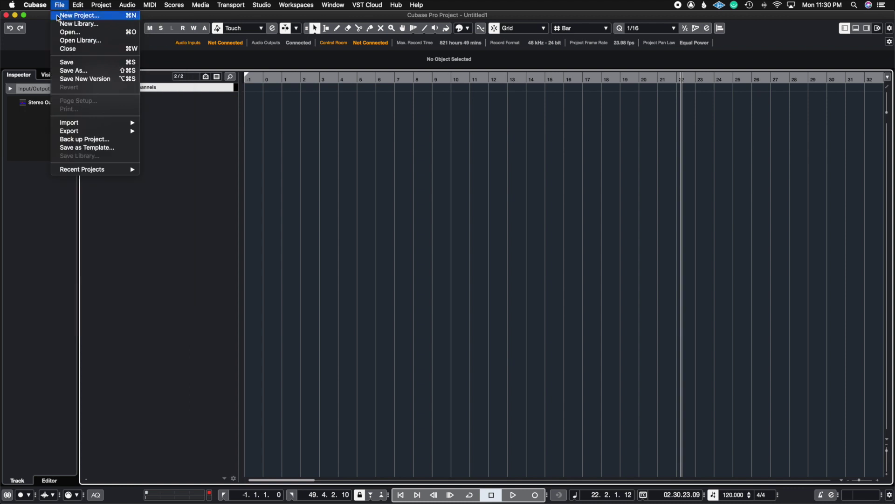
mouse_move(96, 123)
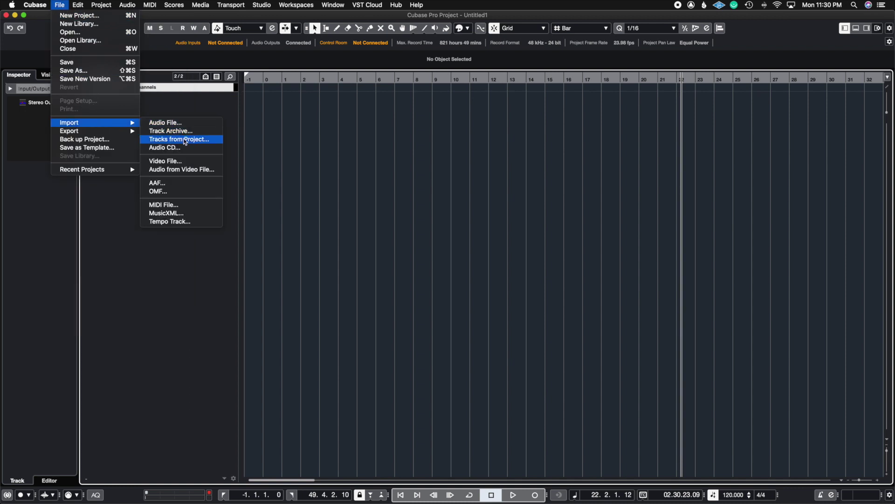
left_click(185, 139)
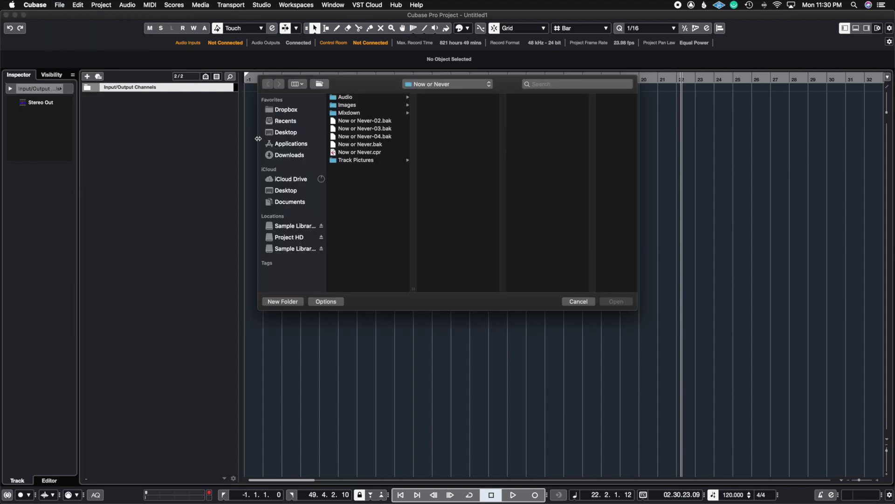
double_click(357, 153)
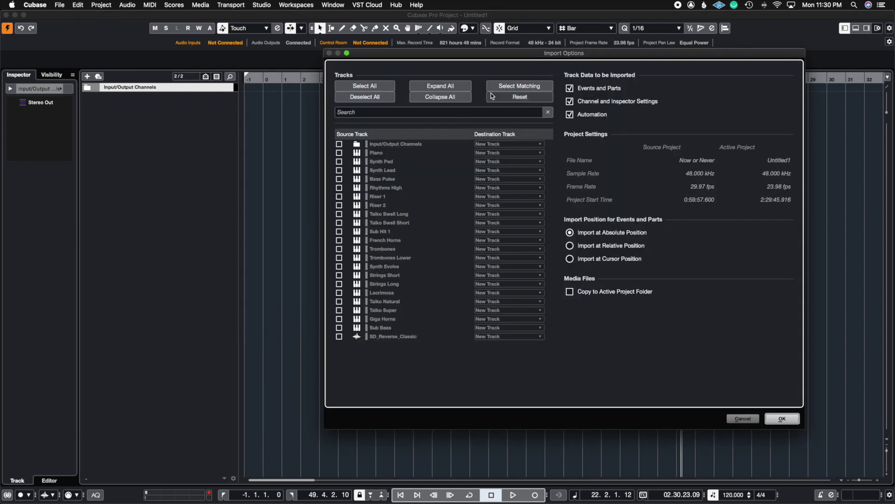
left_click_drag(478, 55, 397, 41)
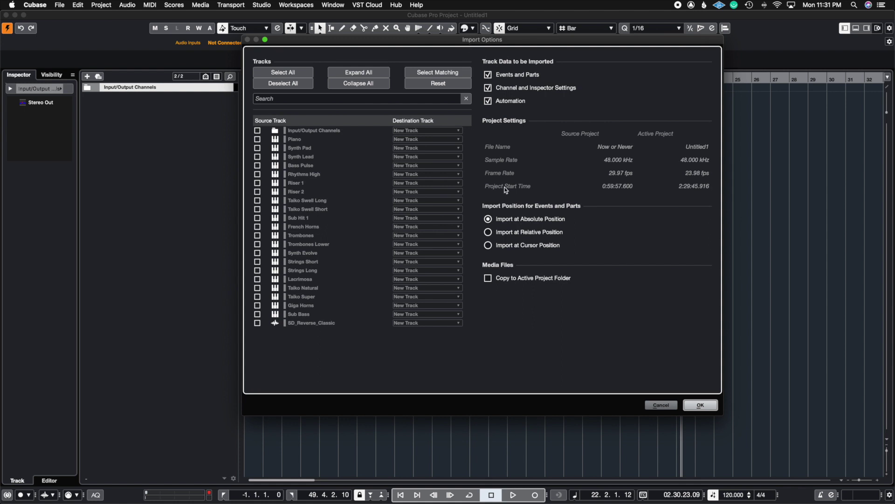
left_click_drag(479, 42, 428, 44)
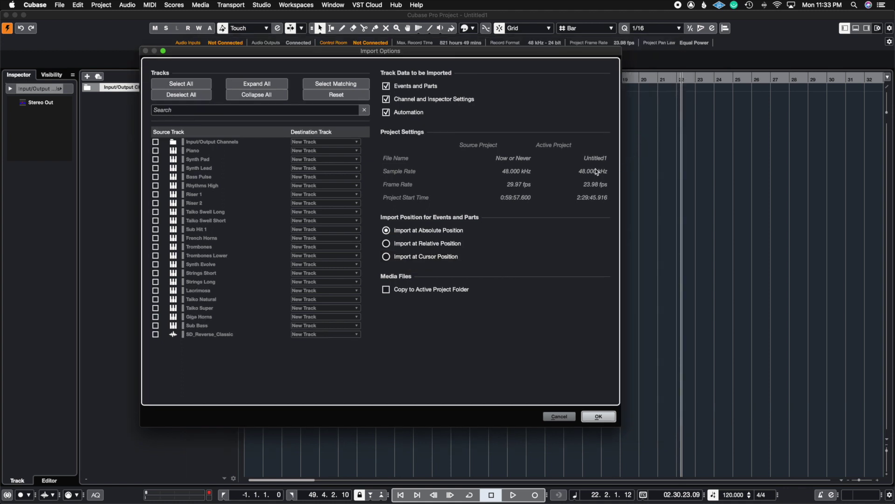
Step: Import the Piano through Sub Bass tracks from Now or Never at the cursor position
left_click(386, 256)
left_click_drag(156, 152, 156, 326)
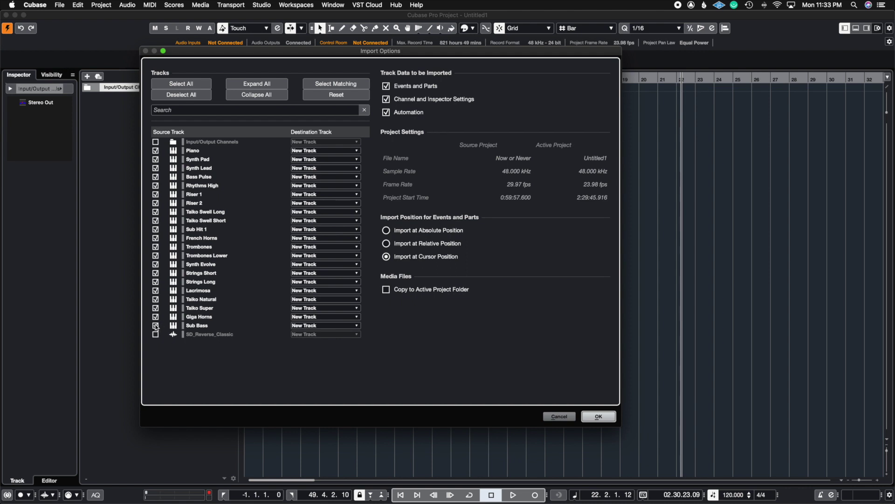
left_click(599, 418)
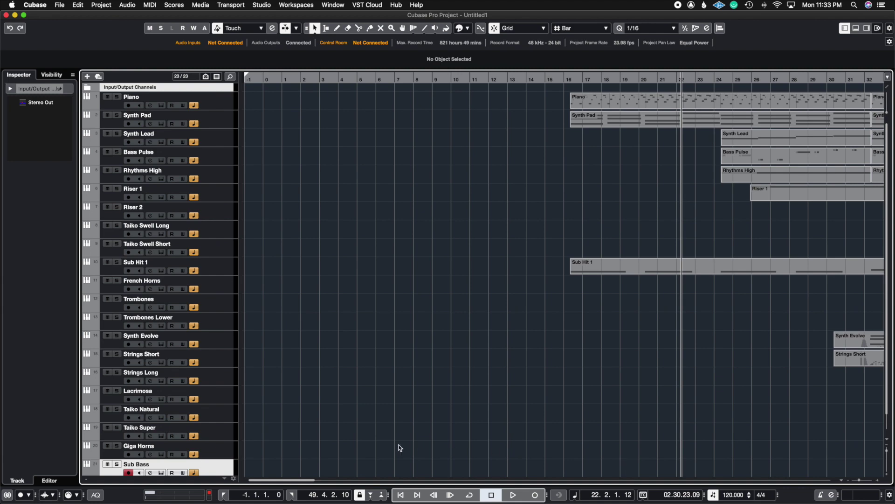
Step: Look over the imported parts along the timeline, then open the French Horns Kontakt instrument
left_click_drag(304, 480, 348, 495)
scroll(364, 429, "left", 2)
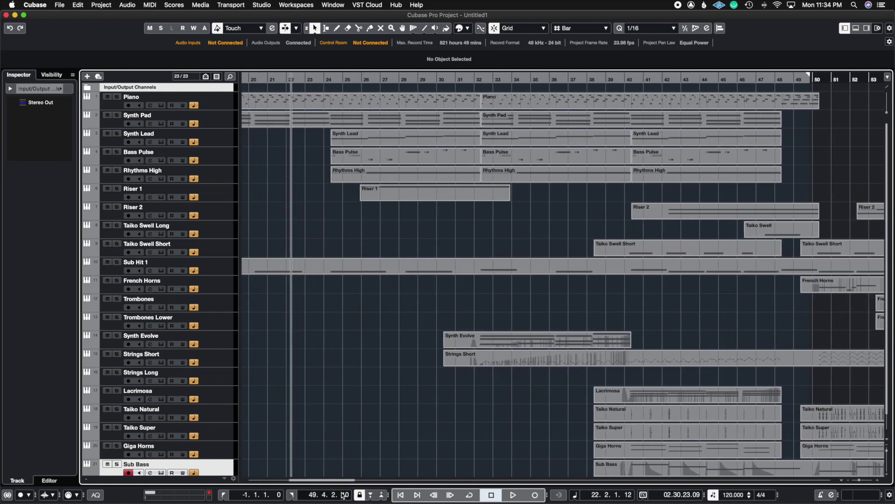
scroll(364, 429, "down", 1)
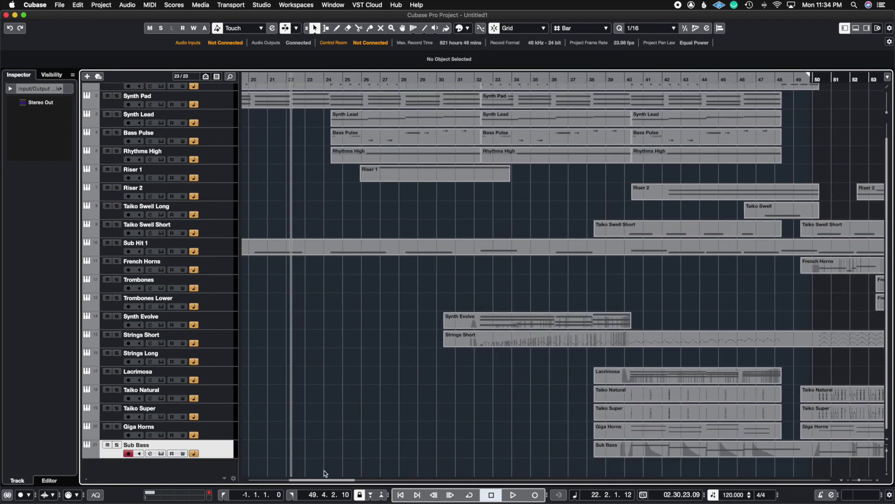
left_click_drag(331, 480, 357, 482)
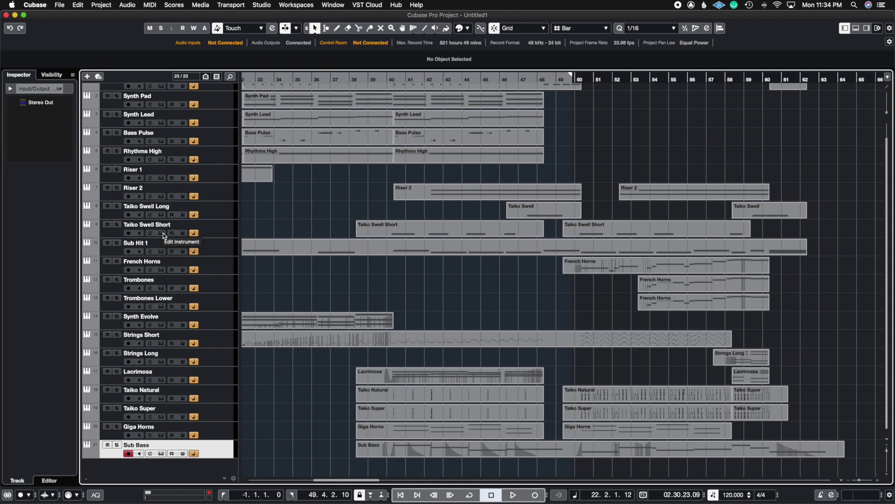
left_click(161, 270)
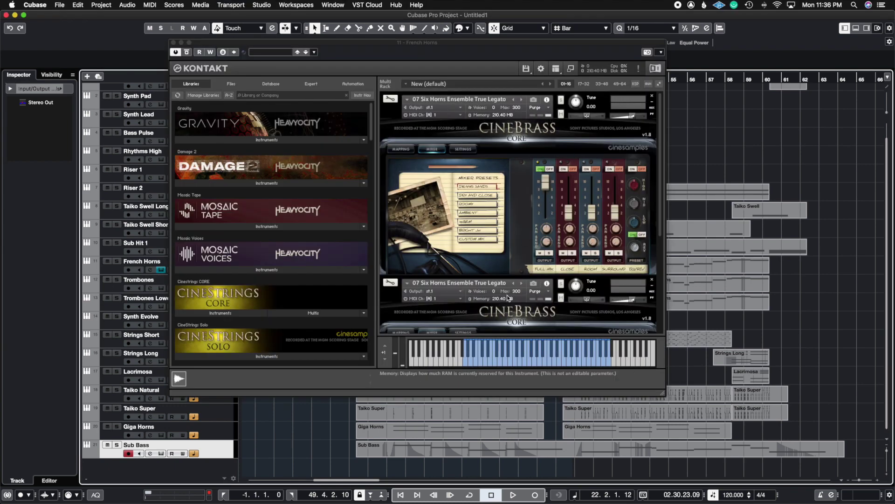
Step: Close the French Horns Kontakt instrument window
scroll(507, 308, "down", 5)
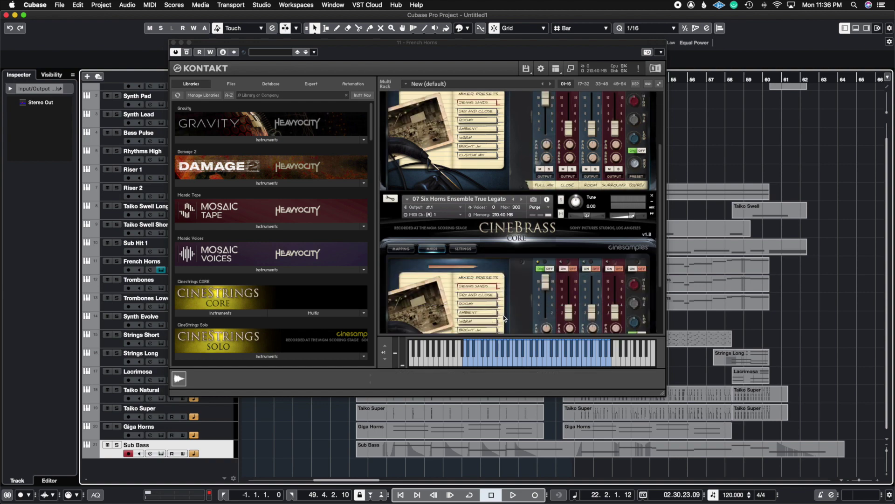
scroll(505, 318, "down", 2)
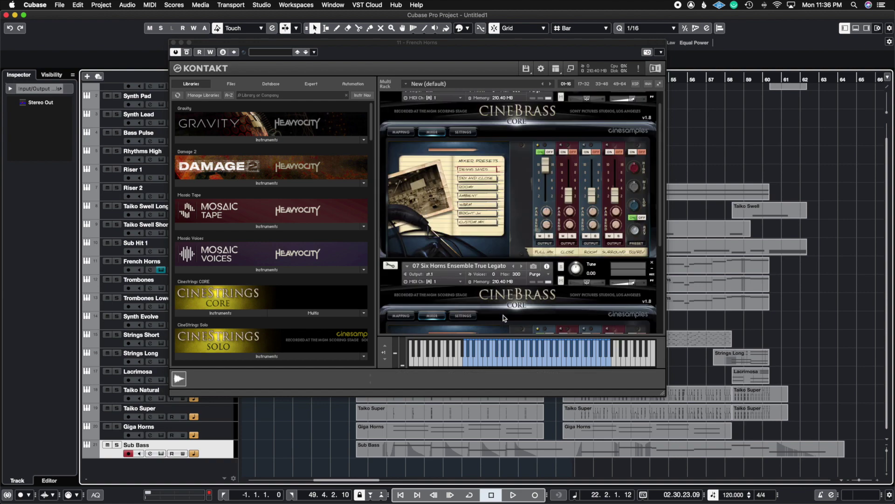
left_click(174, 42)
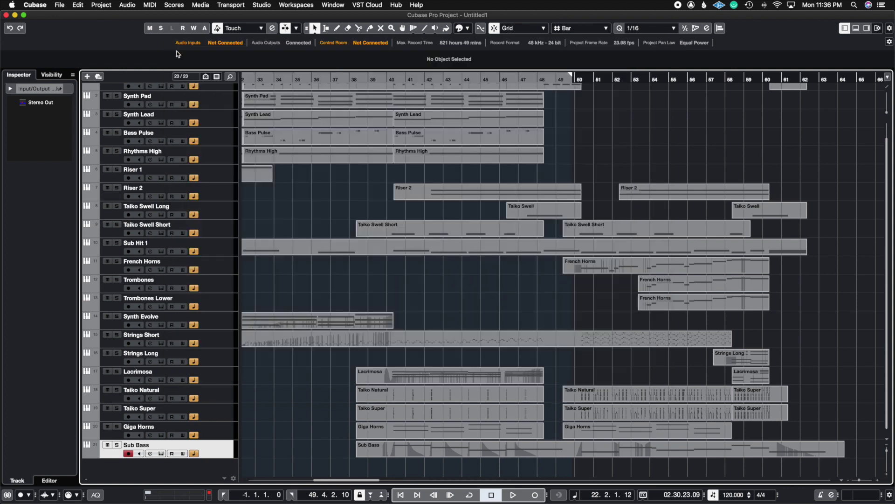
Step: View the Taiko Swell Short track's 8Dio HT2 Percussion instrument, then close it
left_click(166, 232)
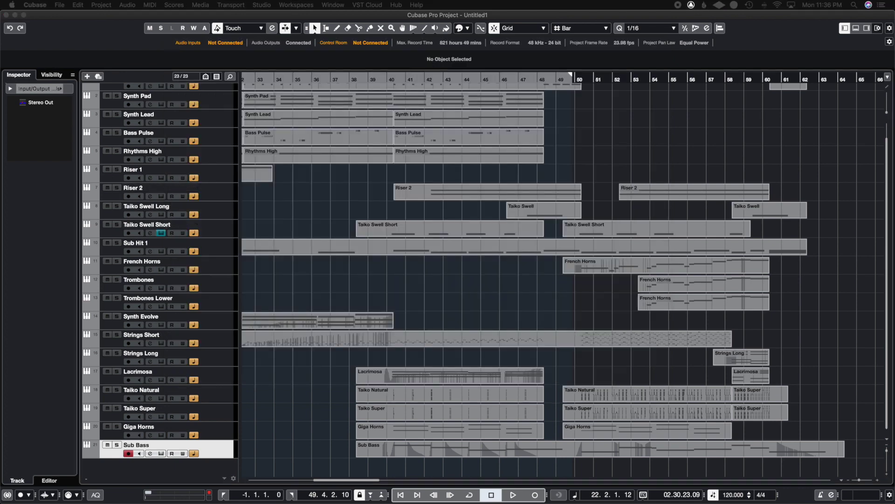
left_click_drag(106, 37, 578, 61)
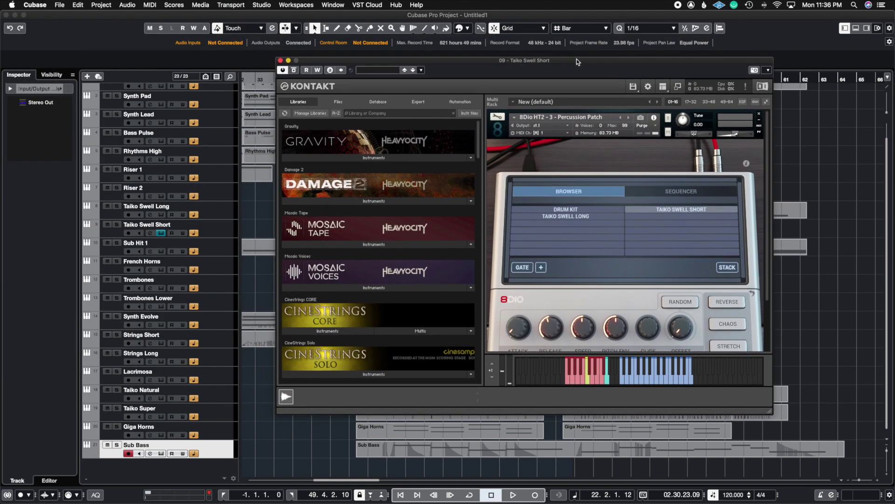
left_click(281, 60)
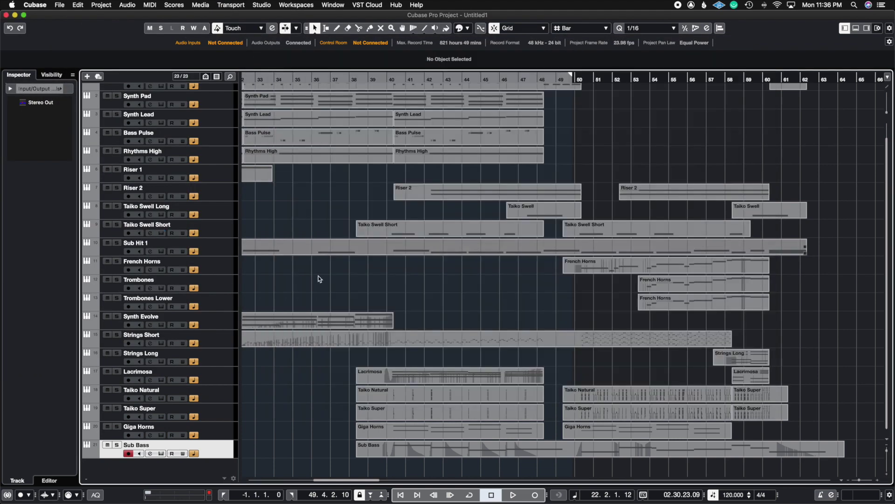
scroll(367, 485, "right", 10)
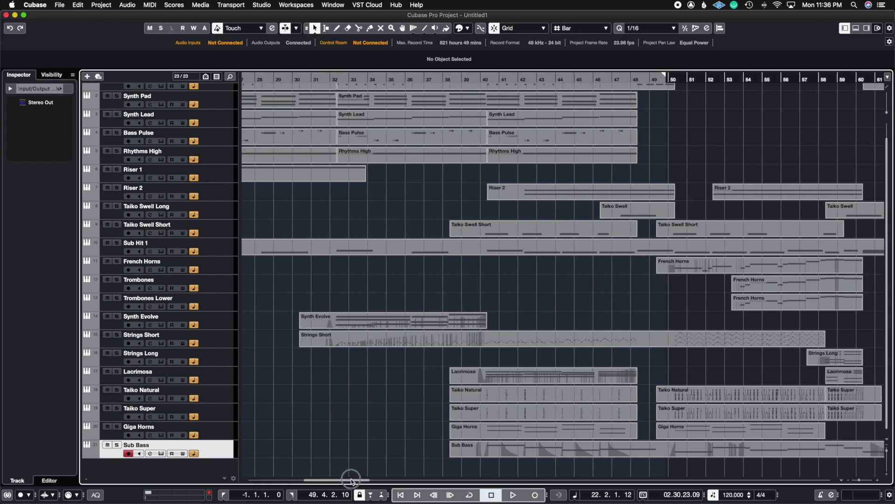
scroll(385, 474, "left", 3)
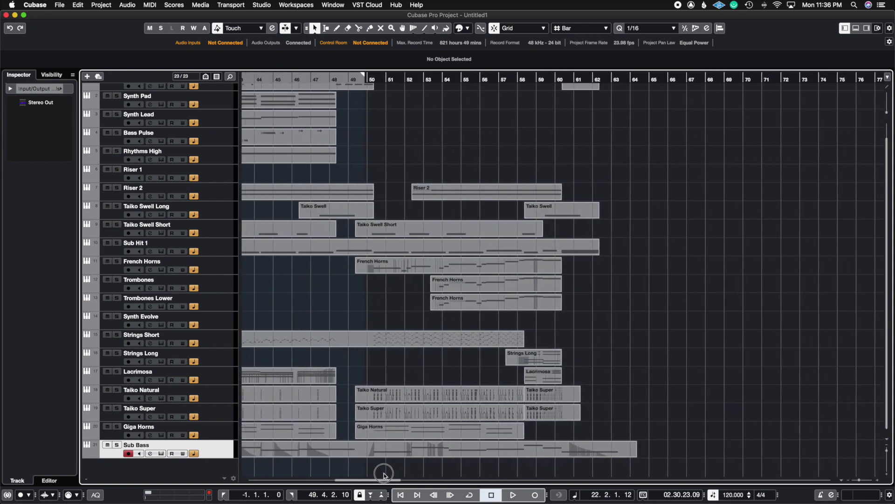
Step: Delete all imported events, then delete the Piano through Sub Bass instrument tracks
left_click_drag(690, 465, 97, 10)
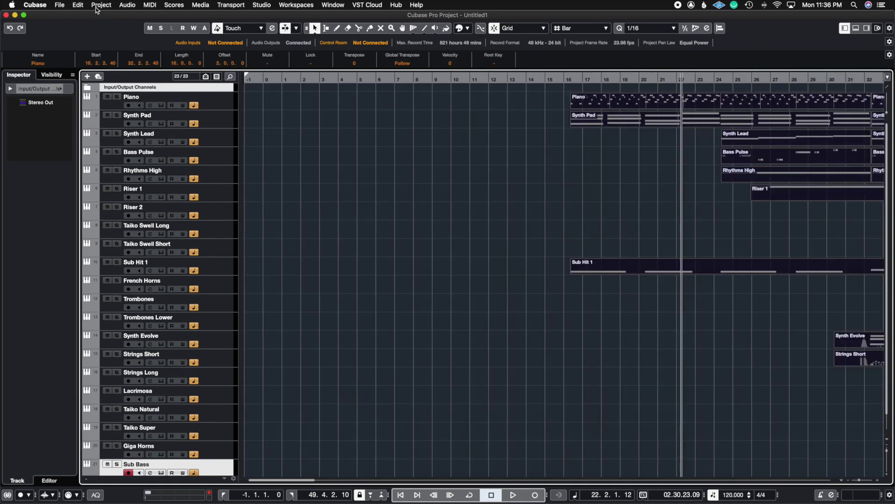
key("Delete")
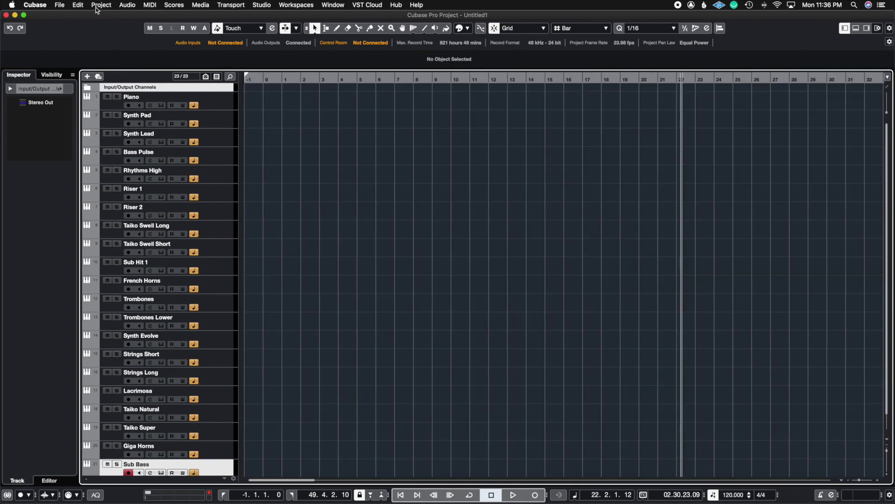
left_click(205, 103)
left_click(210, 466, "shift")
right_click(210, 466)
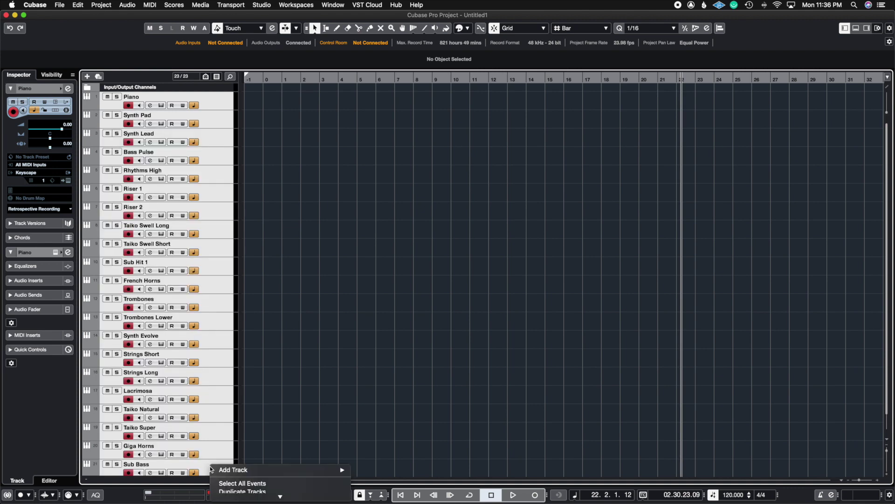
left_click(321, 292)
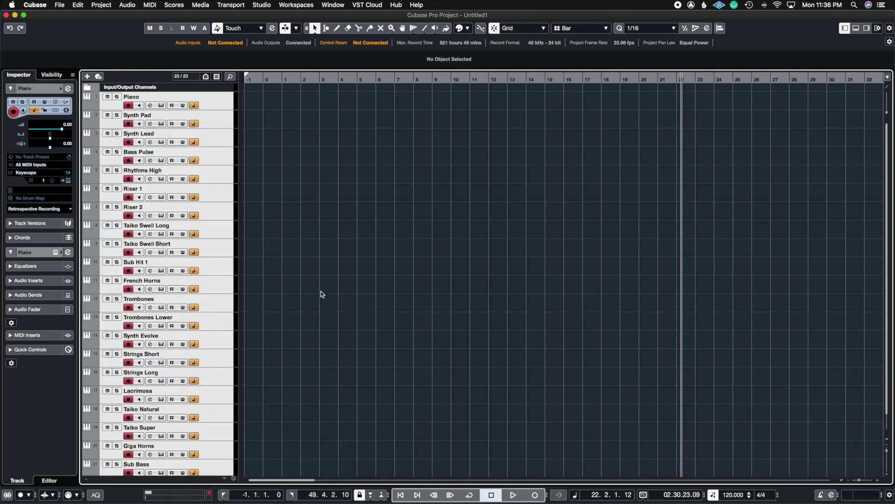
key("Delete")
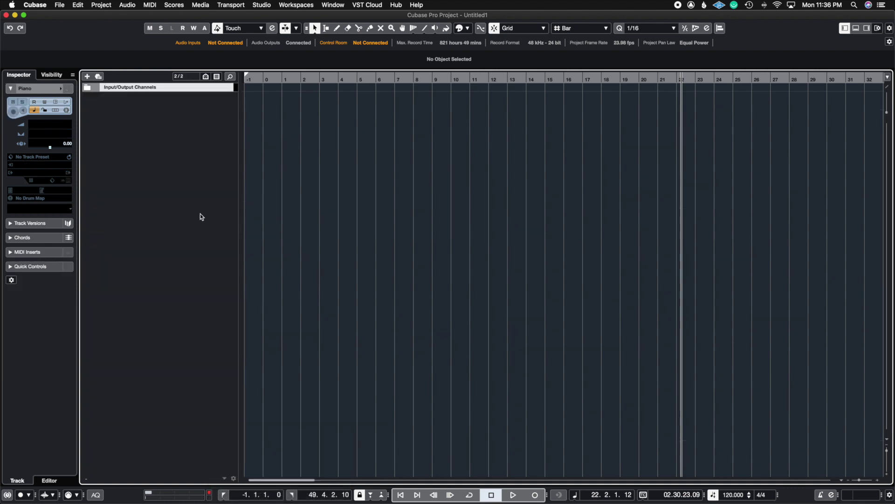
left_click(60, 5)
Step: Re-import Piano through Sub Bass from Now or Never.cpr without Events and Parts or Automation
mouse_move(117, 124)
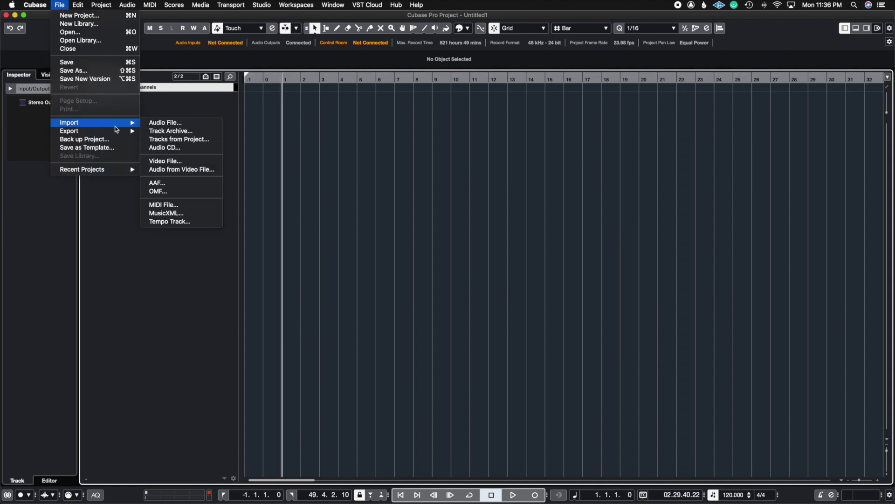
left_click(168, 139)
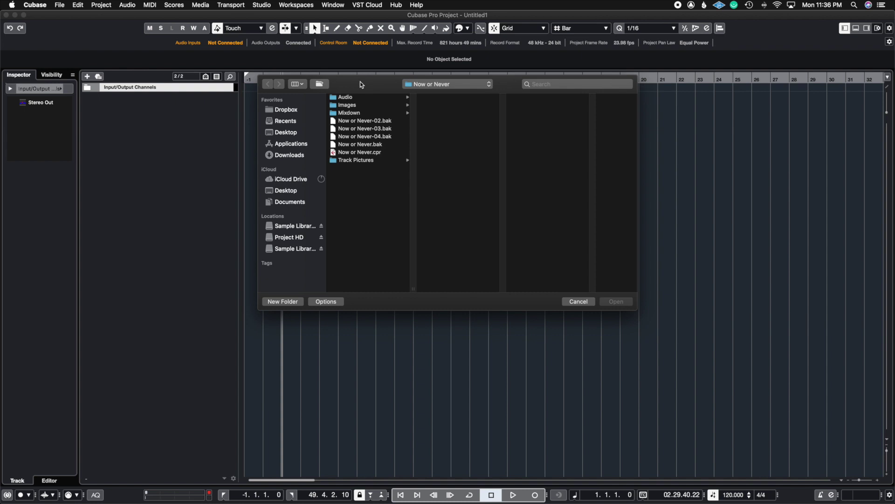
double_click(373, 153)
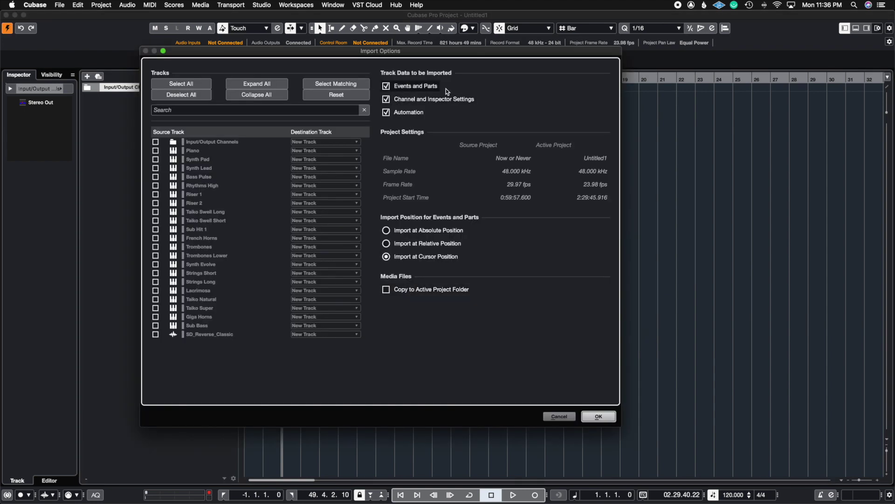
left_click(386, 87)
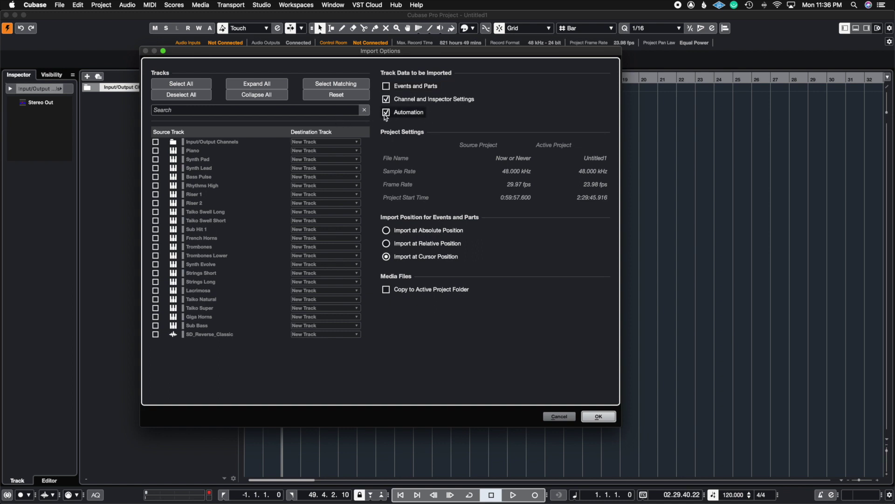
left_click(386, 113)
left_click_drag(155, 151, 157, 328)
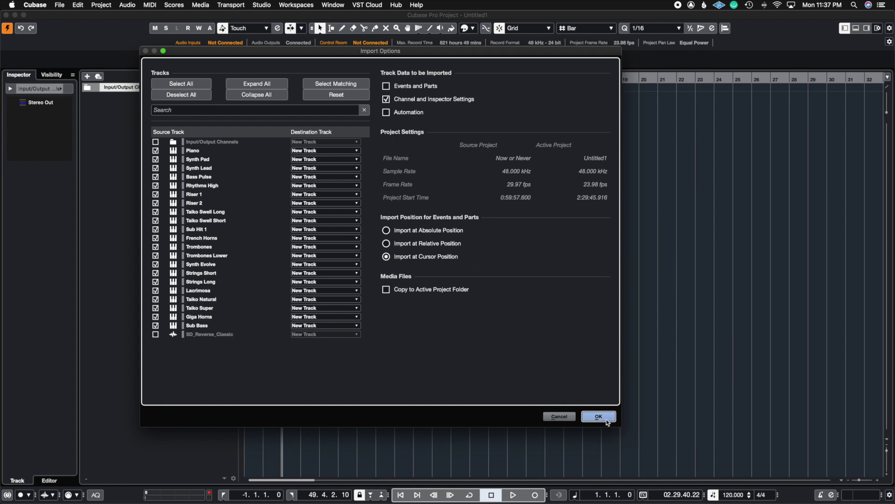
key("Return")
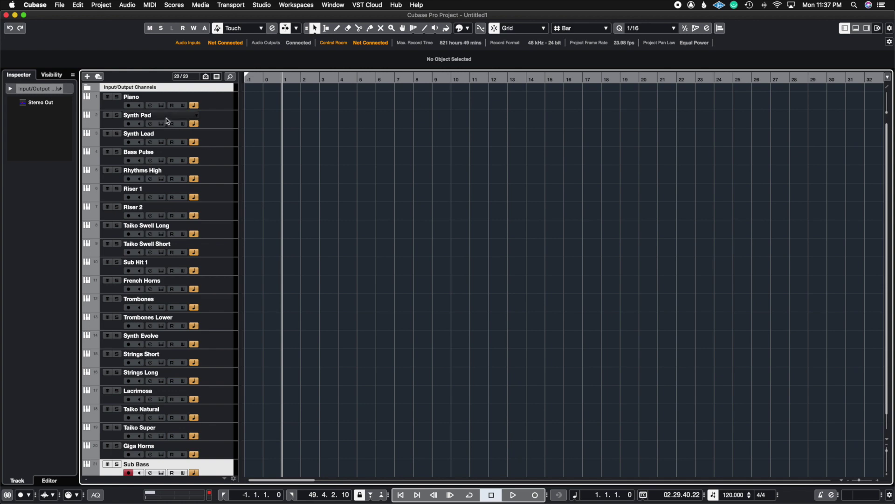
Step: Open the Piano track's Keyscape instrument to confirm the LA Custom C7 - Softest patch
left_click(223, 105)
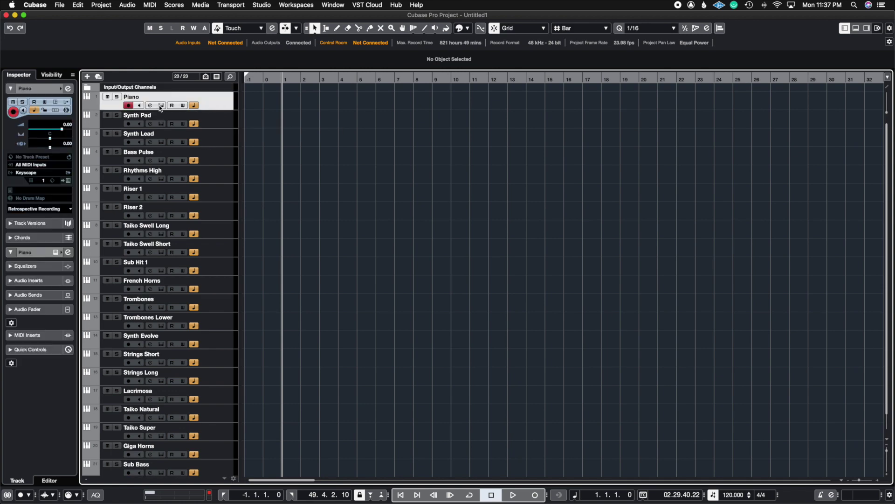
left_click(161, 106)
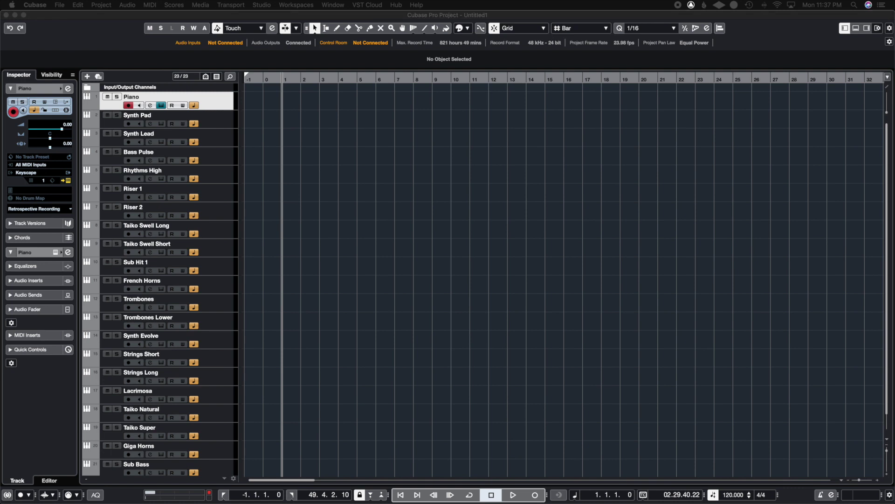
left_click(161, 106)
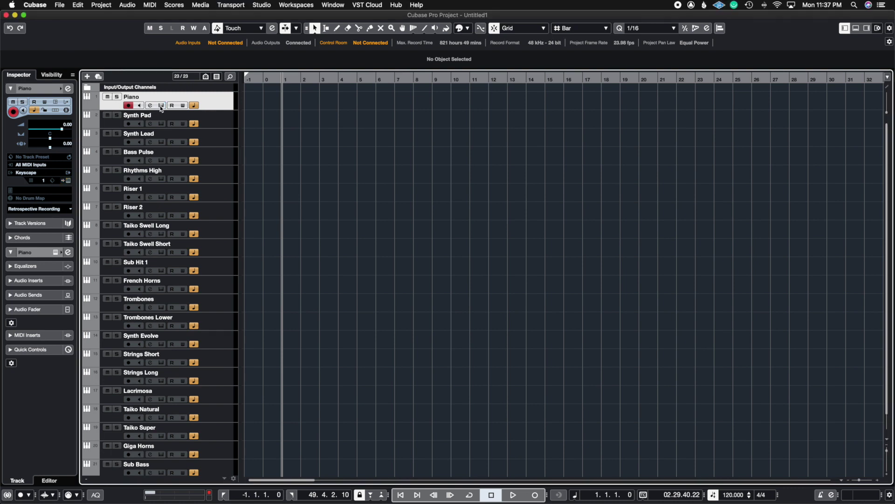
left_click(161, 105)
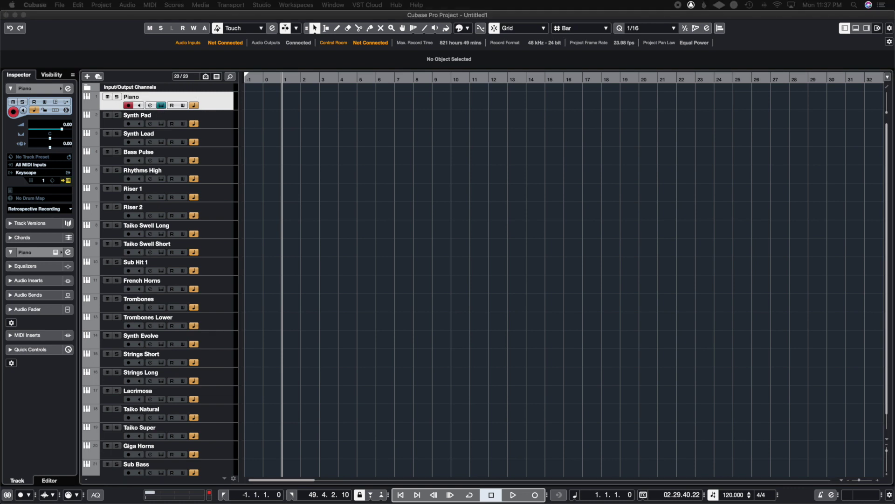